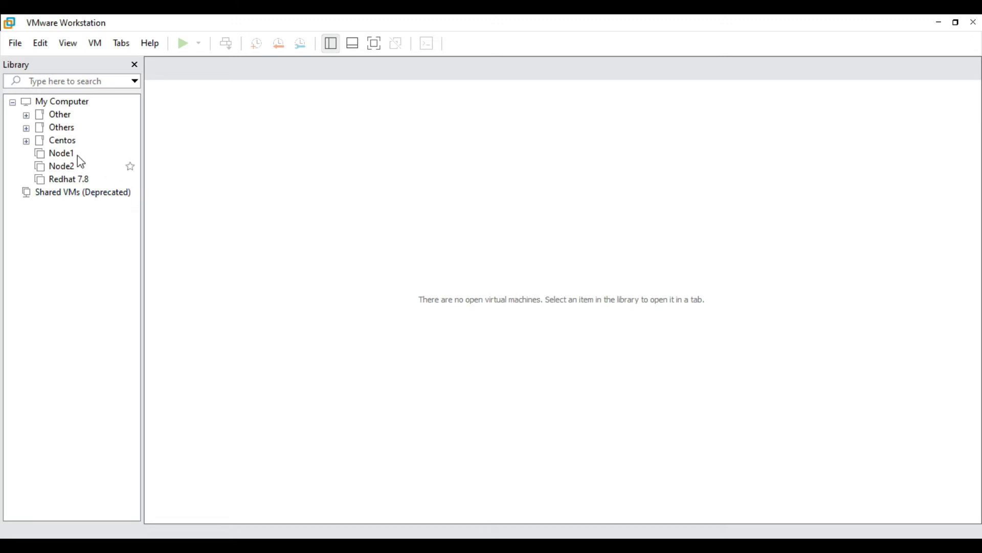
# Open the CentOS 8.ova package from the SSD1 (I:) drive via File > Open
pyautogui.click(14, 44)
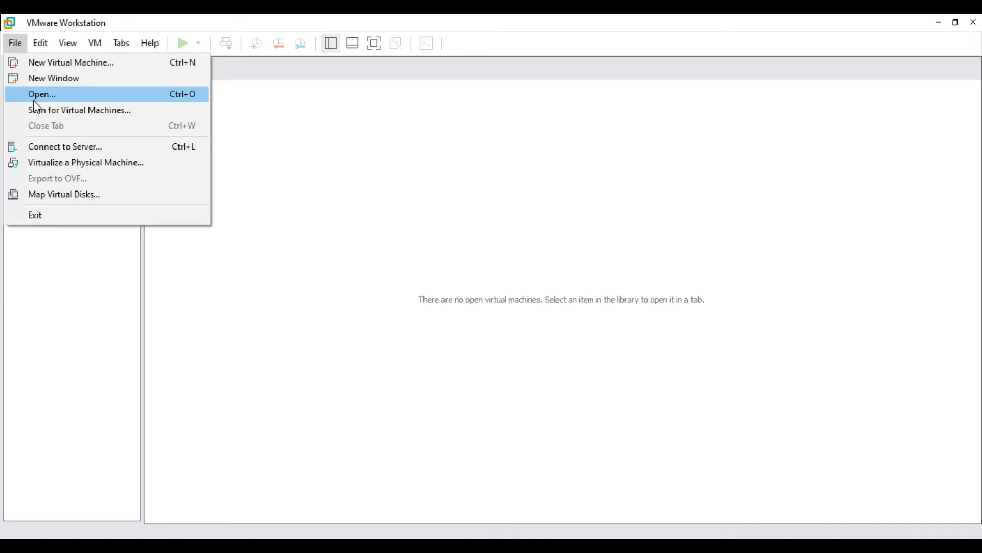
pyautogui.click(60, 94)
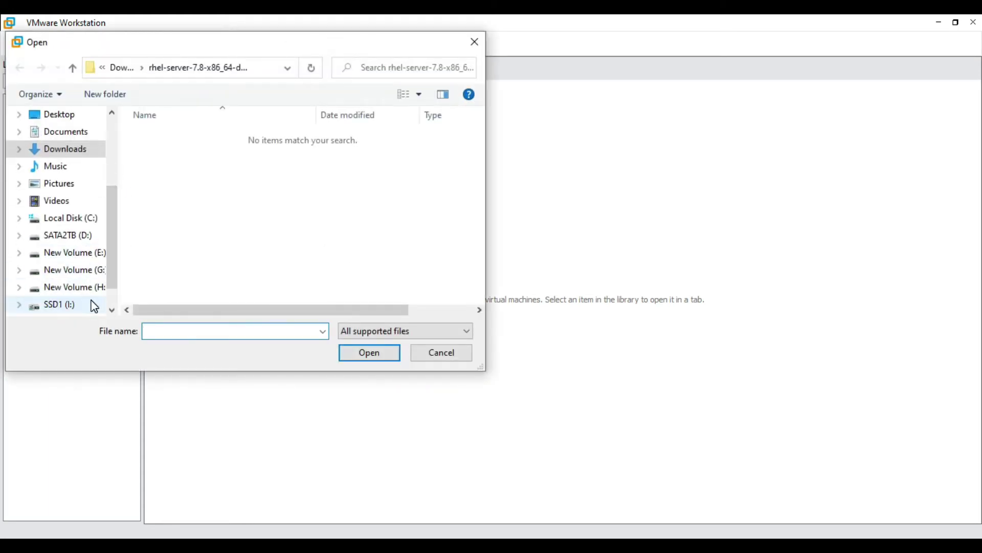
pyautogui.scroll(-1, 93, 301)
pyautogui.click(69, 304)
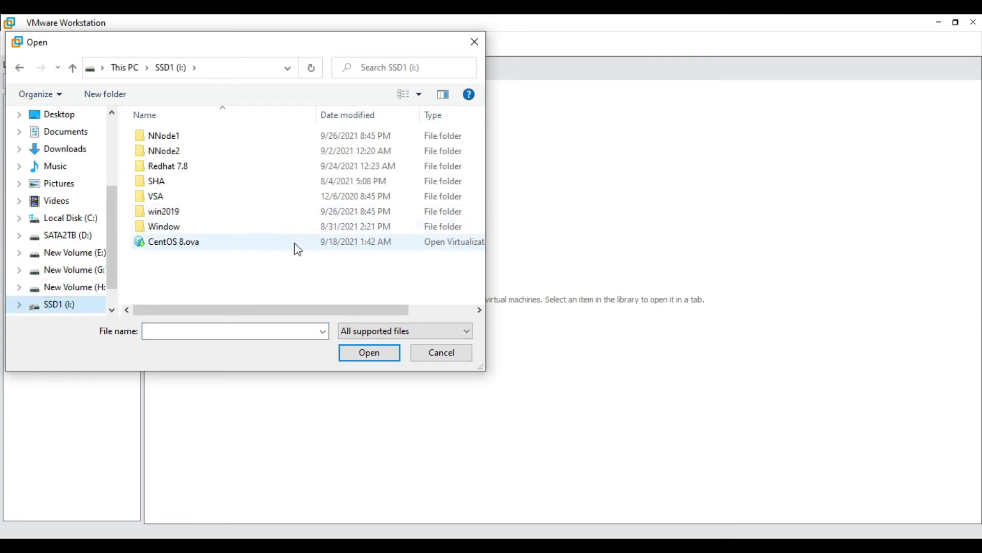
pyautogui.click(203, 243)
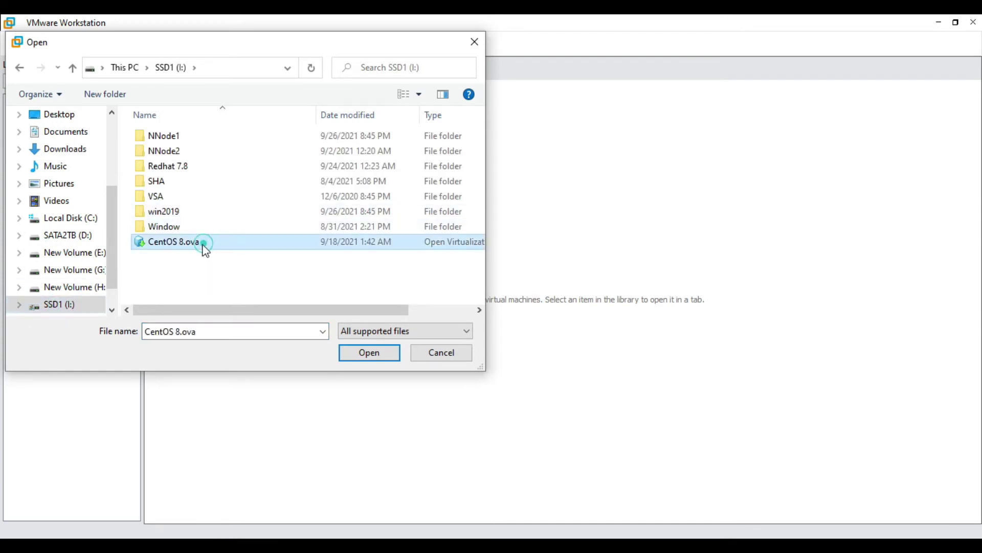
pyautogui.click(369, 355)
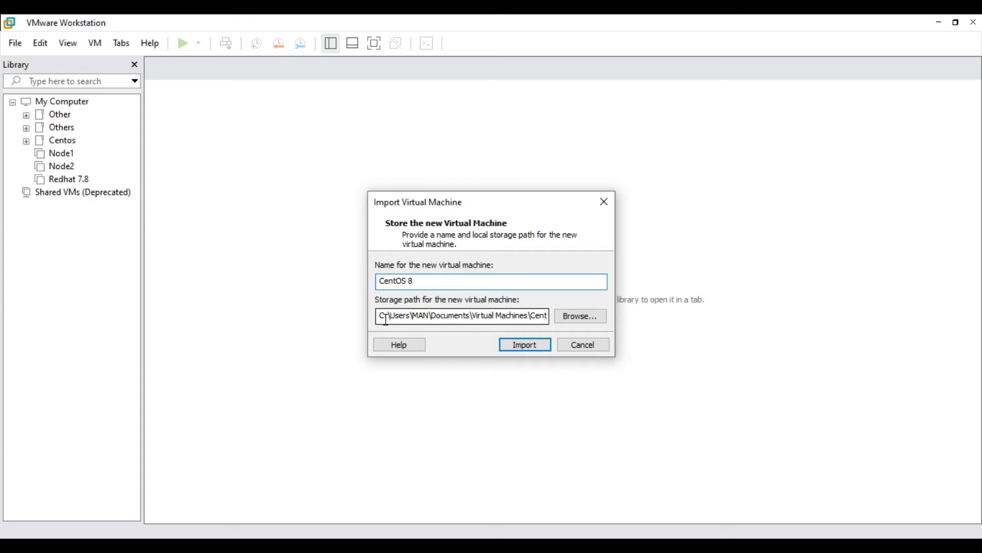
# Keep the machine name 'CentOS 8' and start the import
pyautogui.moveTo(393, 318); pyautogui.dragTo(537, 318)
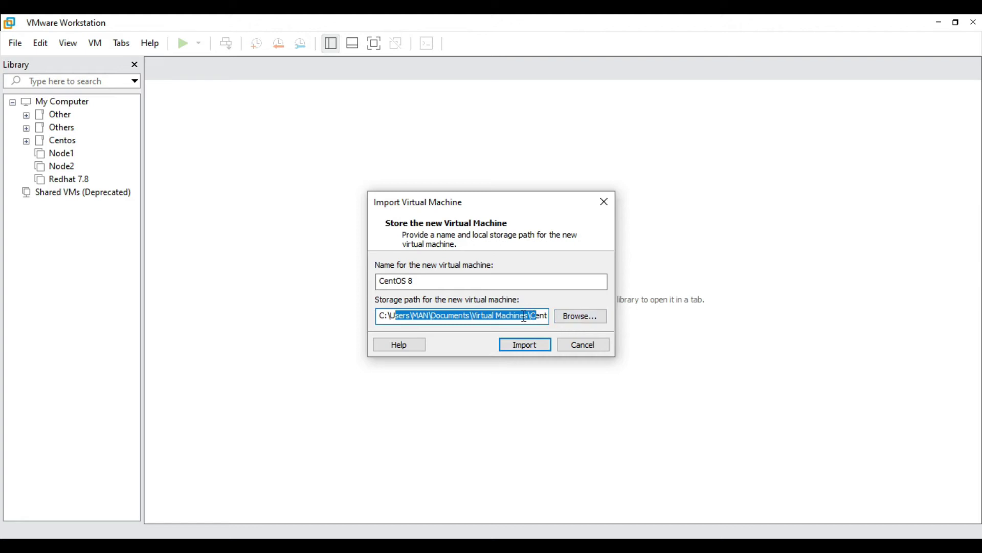
pyautogui.click(427, 282)
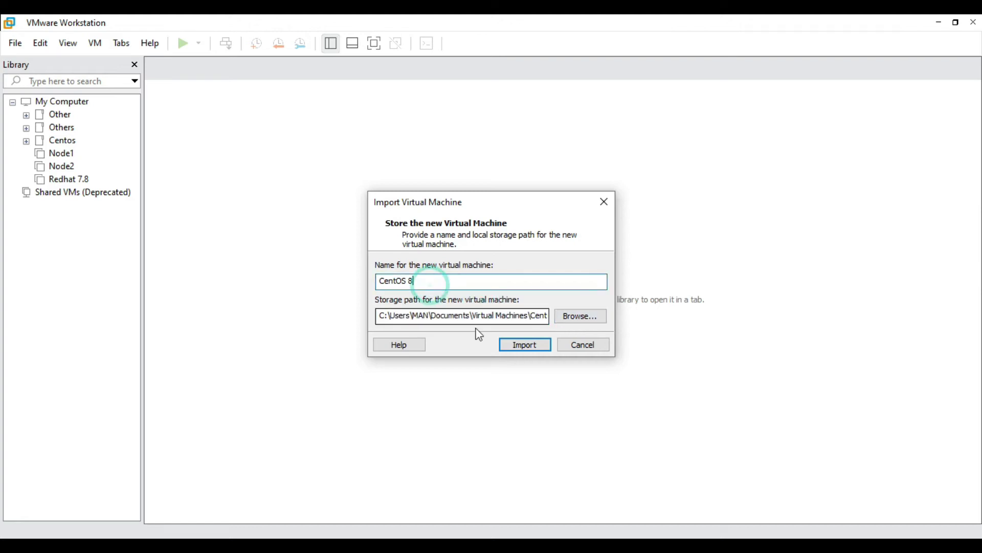
pyautogui.doubleClick(418, 280)
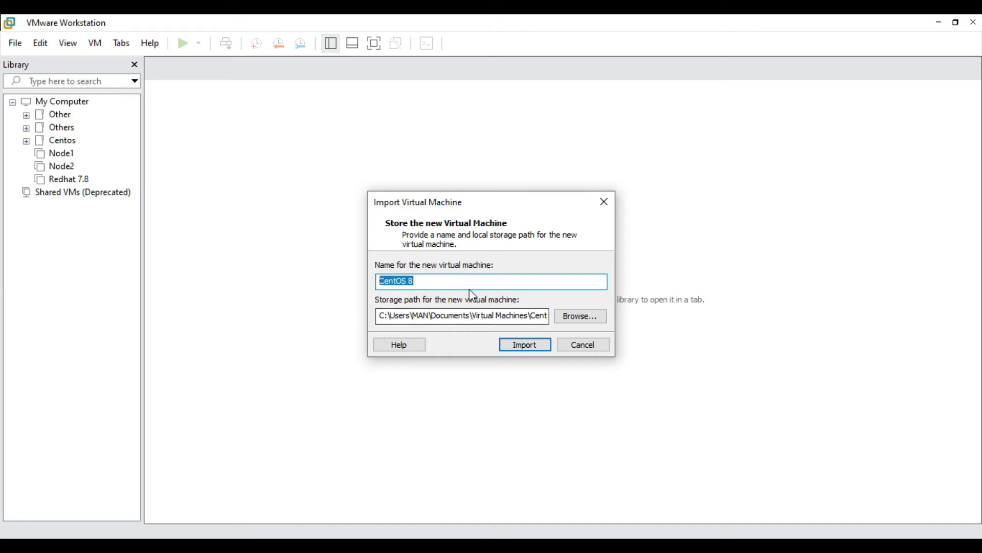
pyautogui.click(533, 344)
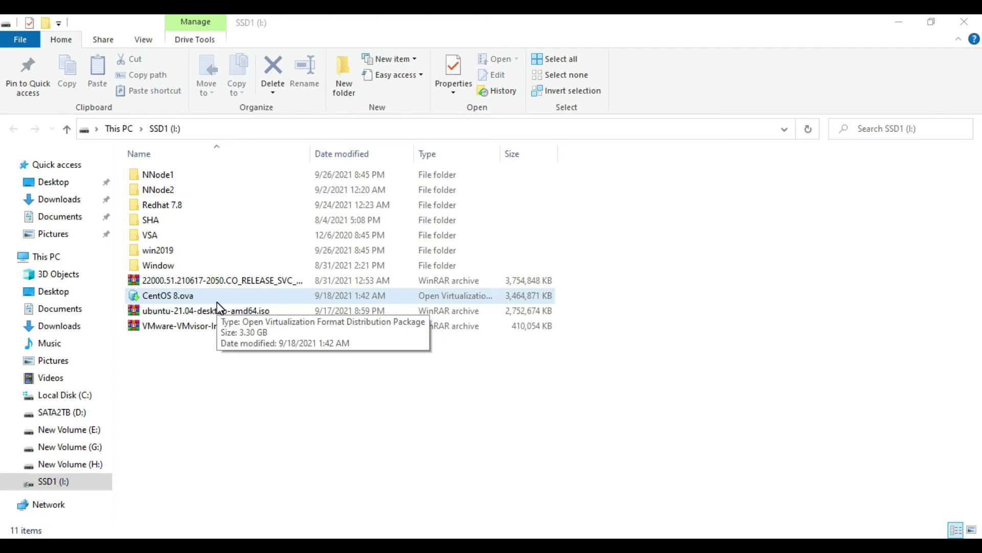
# Select CentOS 8.ova on SSD1 (I:) in File Explorer and show its shortcut menu
pyautogui.click(203, 295)
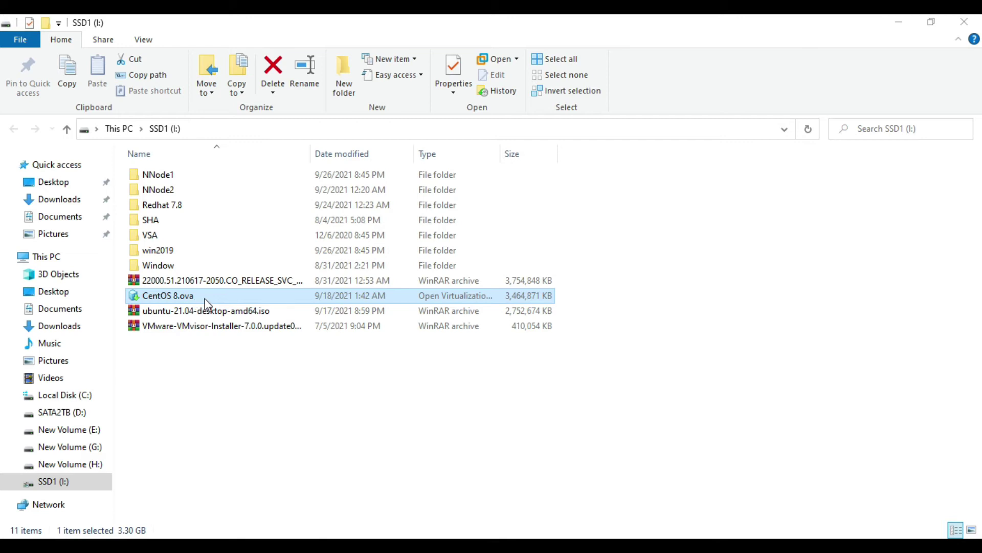
pyautogui.rightClick(204, 304)
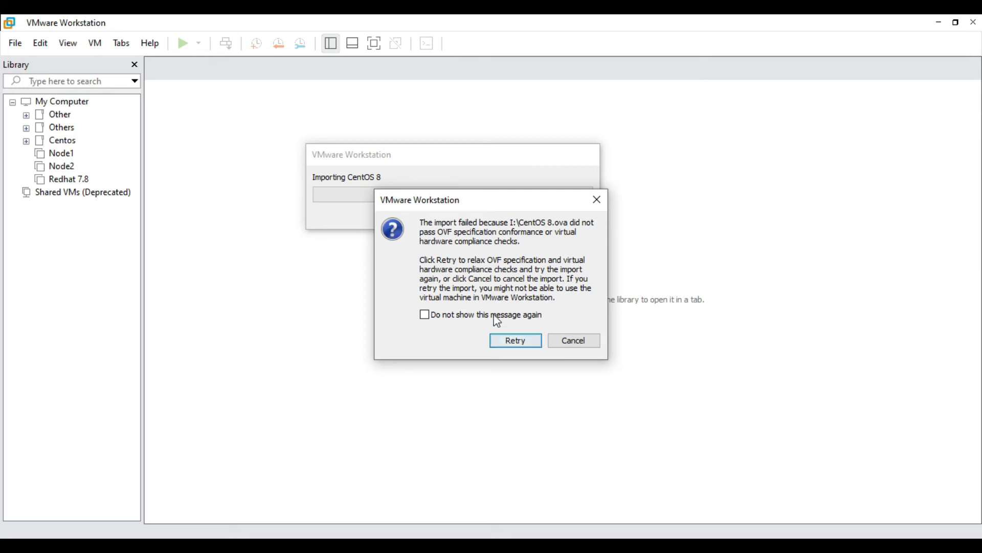
# Read the OVF compliance failure explanation in the import warning
pyautogui.moveTo(552, 298); pyautogui.dragTo(434, 257)
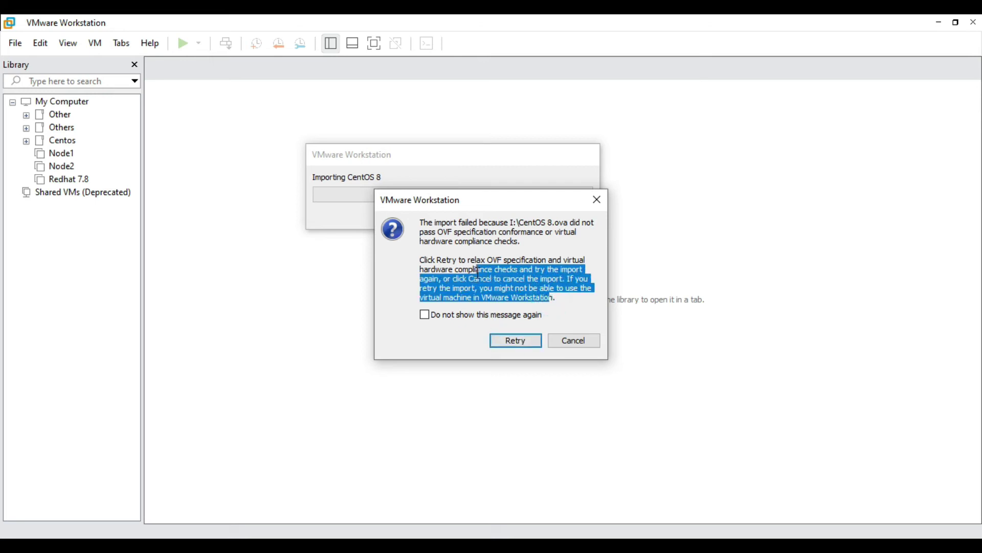
pyautogui.click(505, 277)
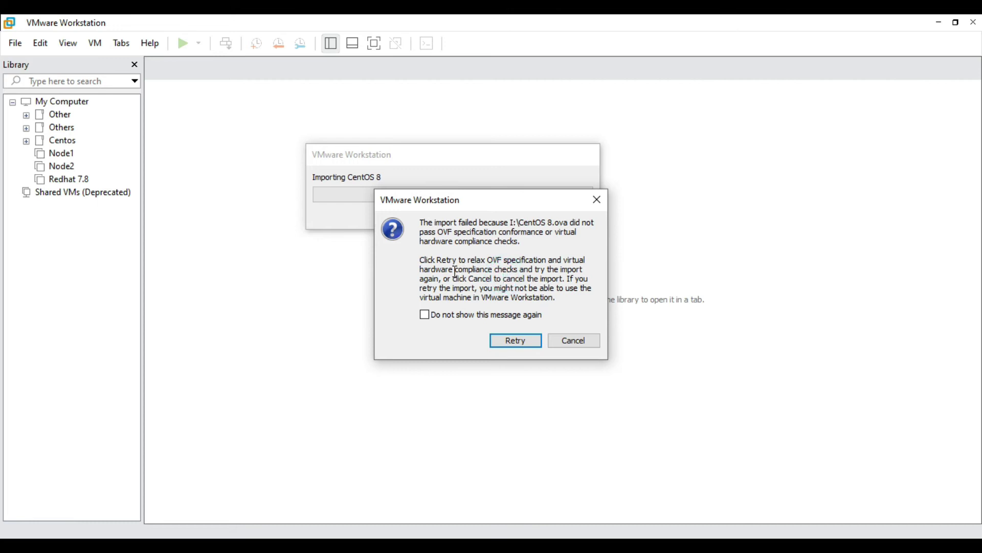
pyautogui.moveTo(473, 269); pyautogui.dragTo(551, 290)
pyautogui.click(551, 291)
# Retry the CentOS 8 import with relaxed compliance checks and let it finish
pyautogui.click(526, 342)
pyautogui.click(522, 340)
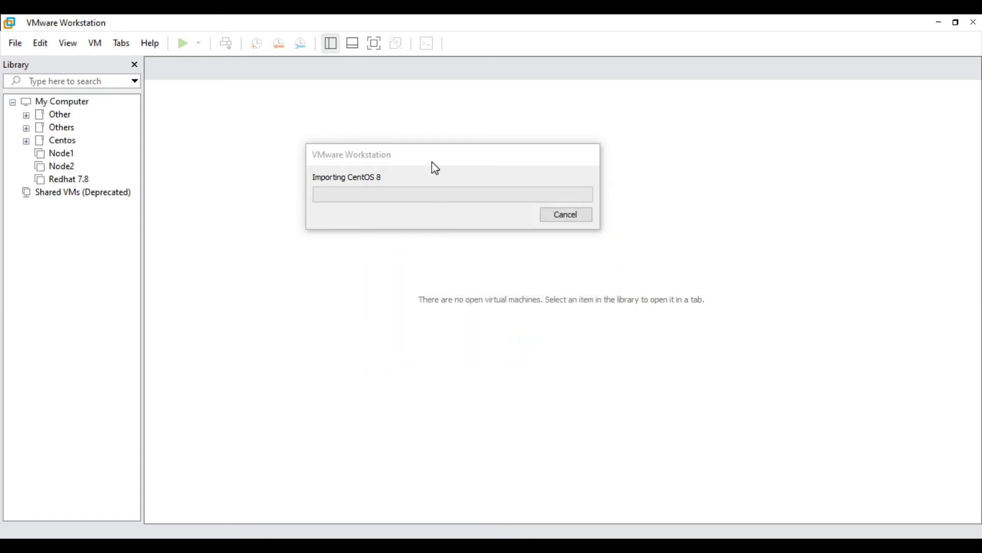
pyautogui.moveTo(433, 162)
pyautogui.mouseDown()
pyautogui.moveTo(582, 139)
pyautogui.moveTo(487, 145)
pyautogui.mouseUp()
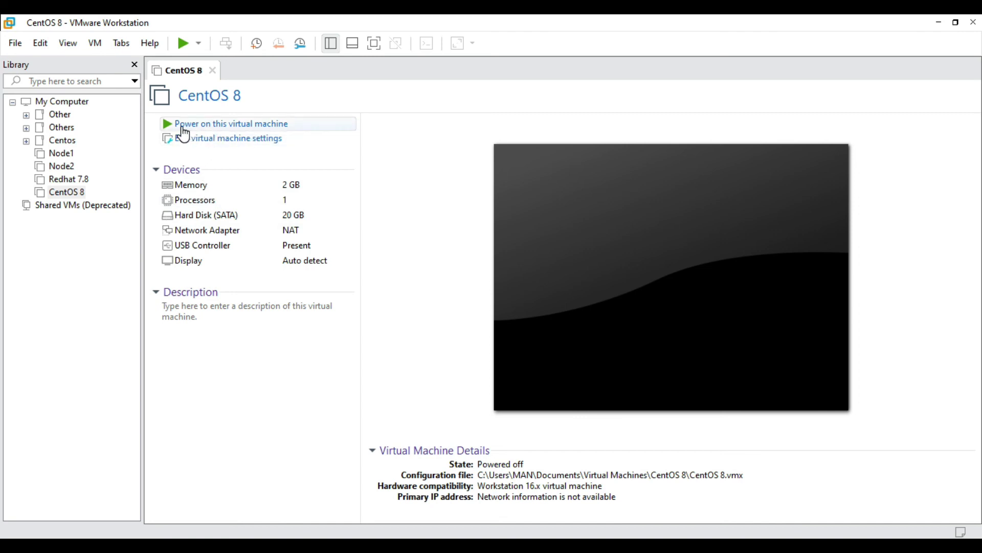
# Power on CentOS 8, boot past GRUB, and release input with Ctrl+Alt
pyautogui.click(221, 125)
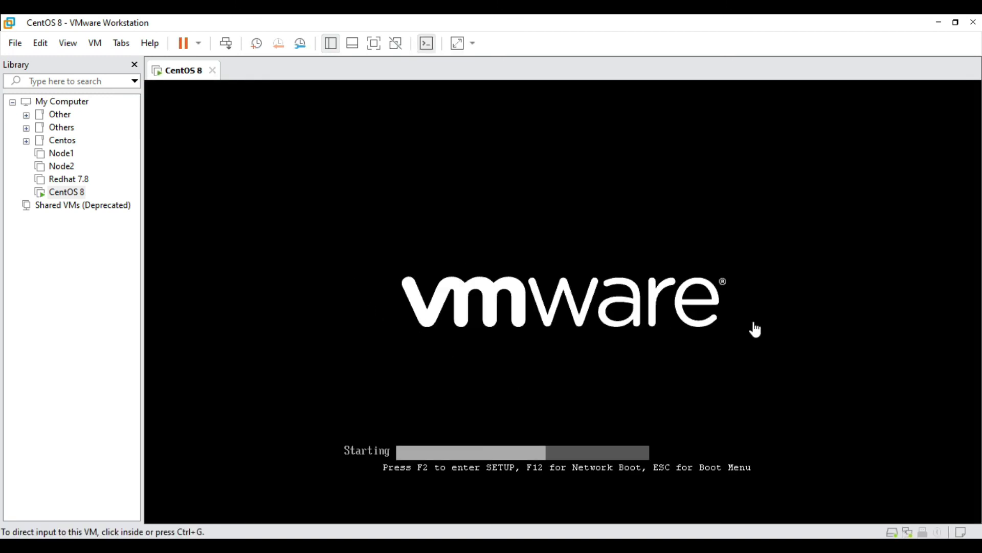
pyautogui.click(497, 274)
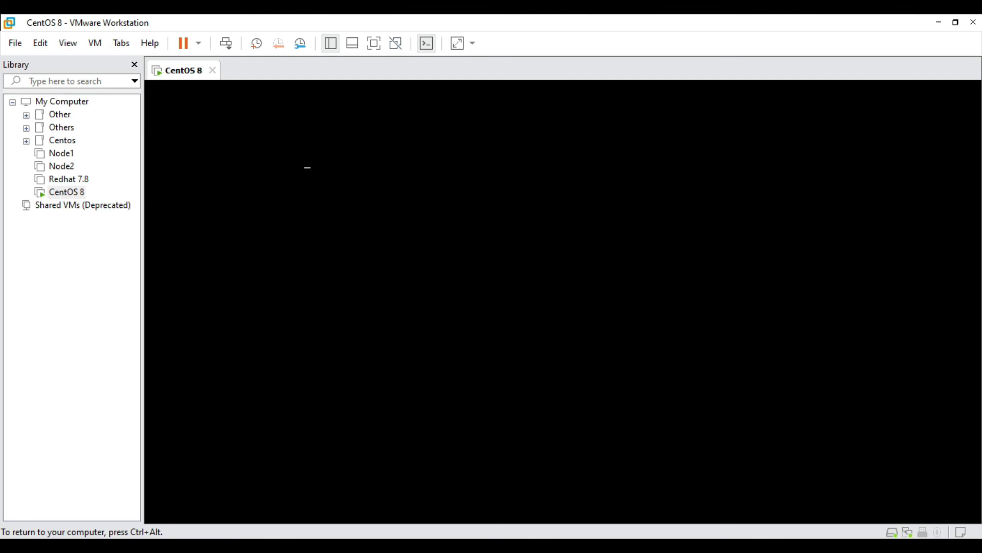
pyautogui.hotkey('ctrl', 'alt')
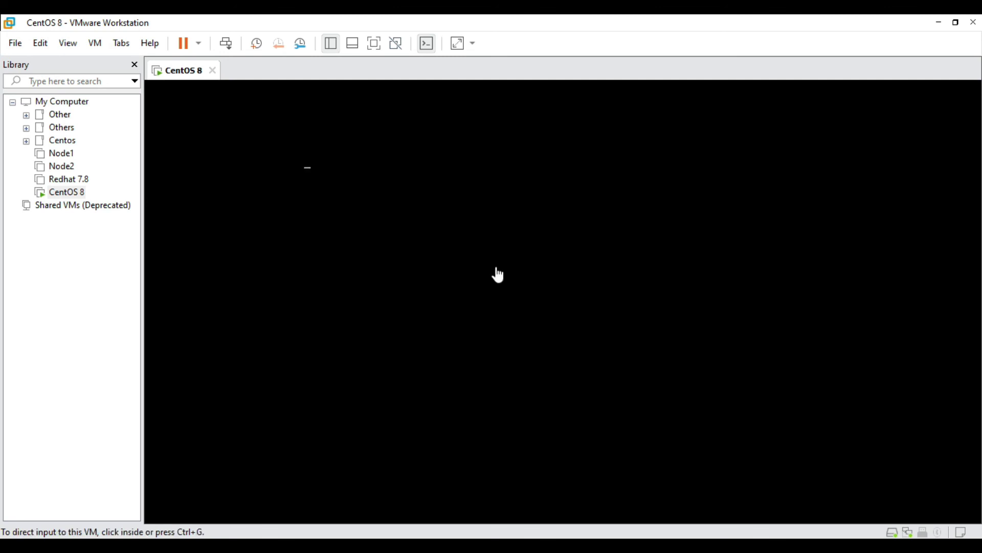